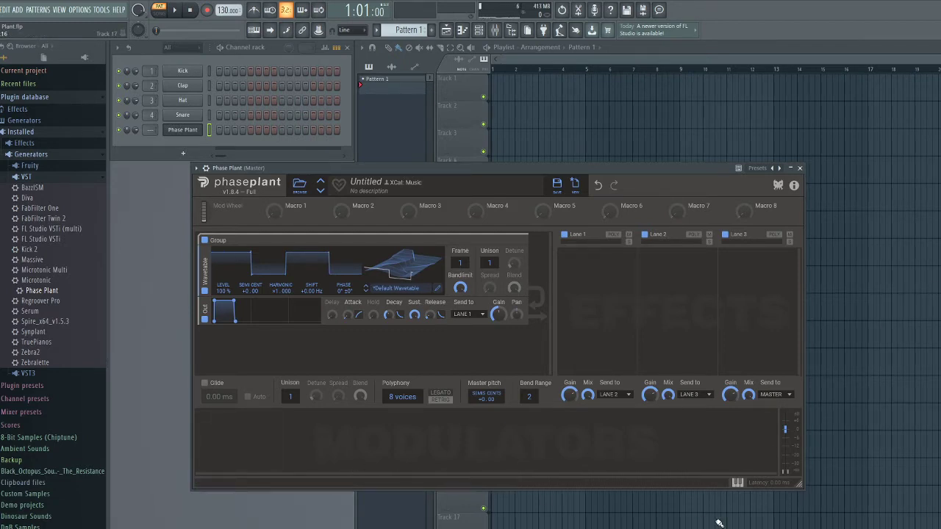
Show the synth's on-screen keyboard and play notes across its range to audition the default wavetable sound.
left_click(738, 483)
left_click(352, 459)
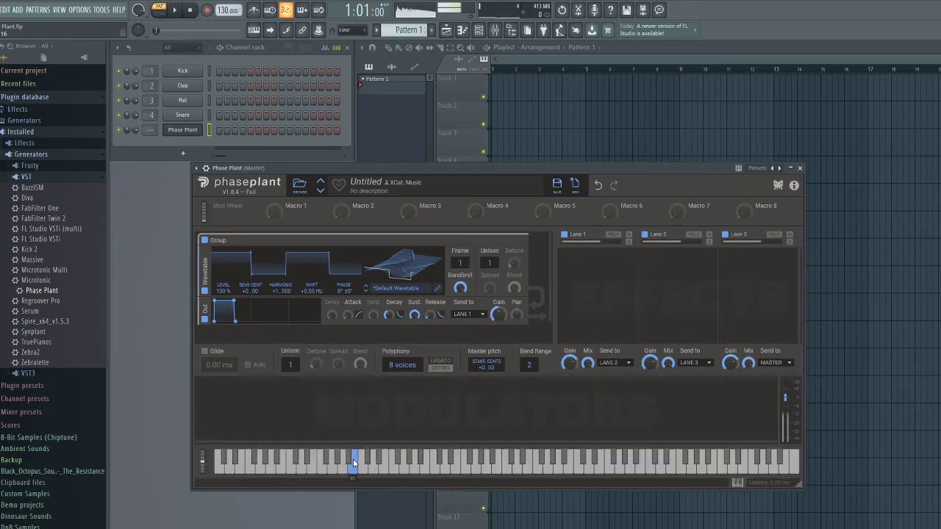
left_click(664, 461)
left_click(700, 462)
left_click(620, 462)
left_click(559, 461)
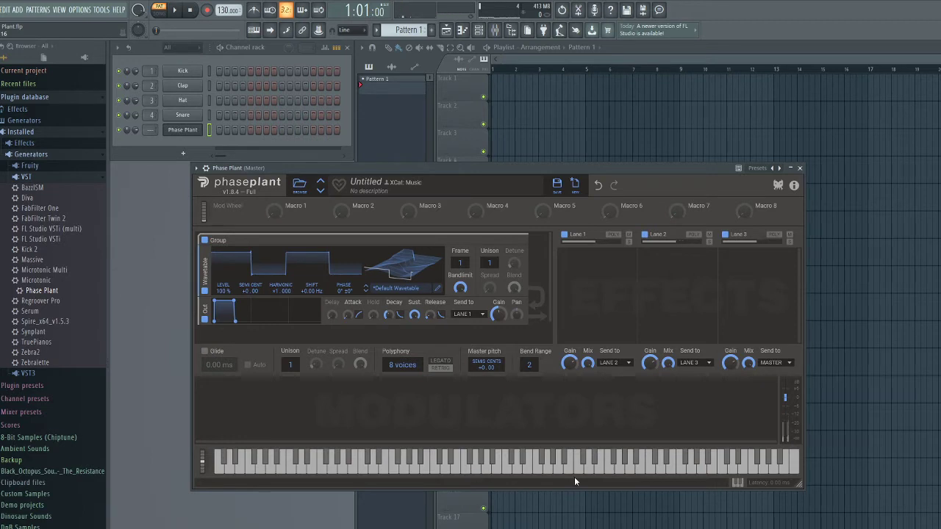
left_click(674, 461)
left_click(660, 462)
left_click(607, 468)
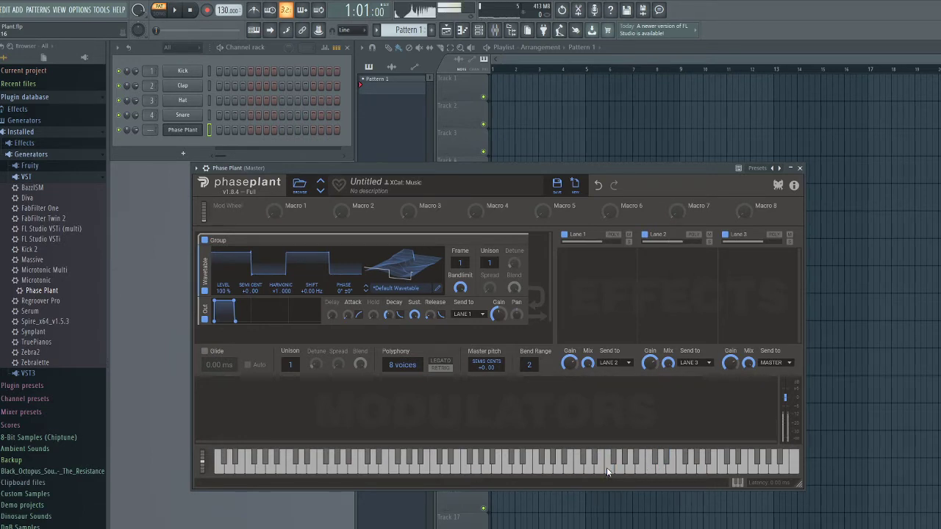
left_click(551, 467)
left_click(544, 465)
left_click(564, 464)
left_click(602, 463)
left_click(567, 463)
left_click(506, 463)
Add an LFO modulator, route it to the wavetable's Harmonic parameter and audition the modulated sound.
left_click(290, 418)
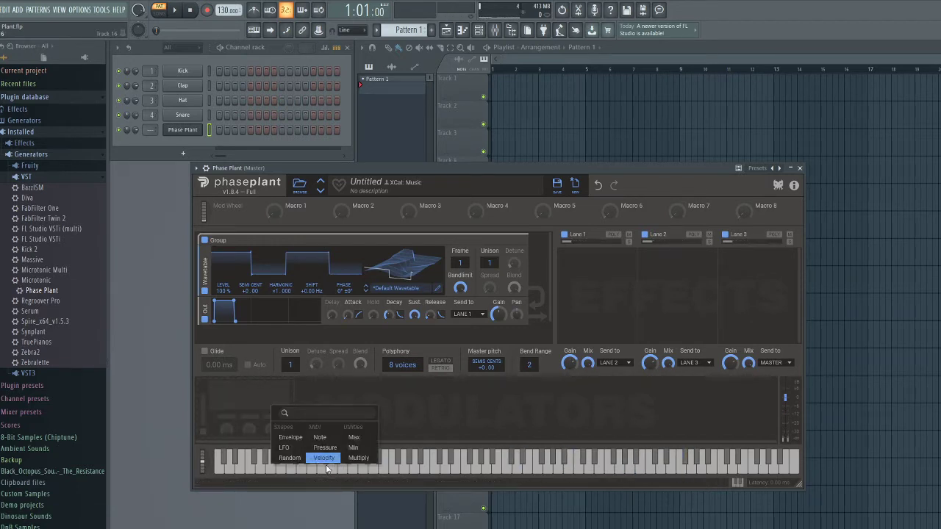
left_click(283, 448)
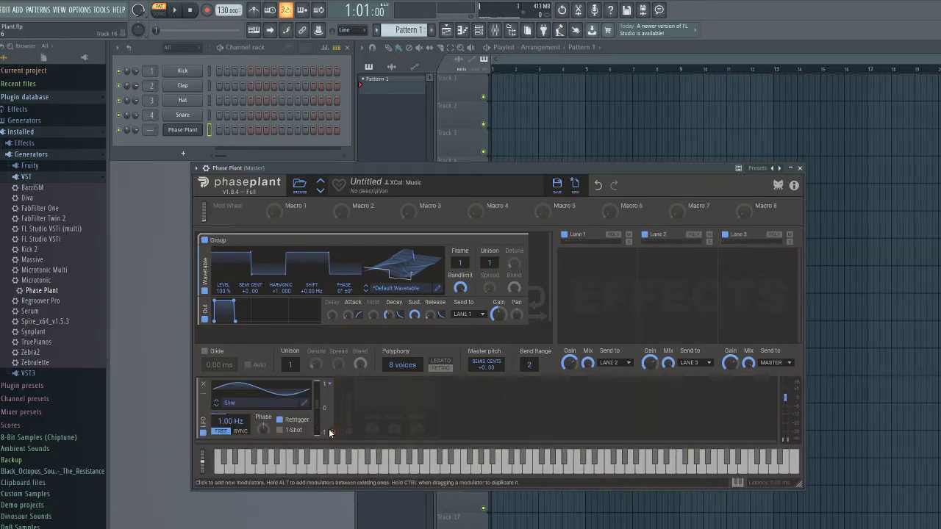
left_click_drag(333, 432, 281, 296)
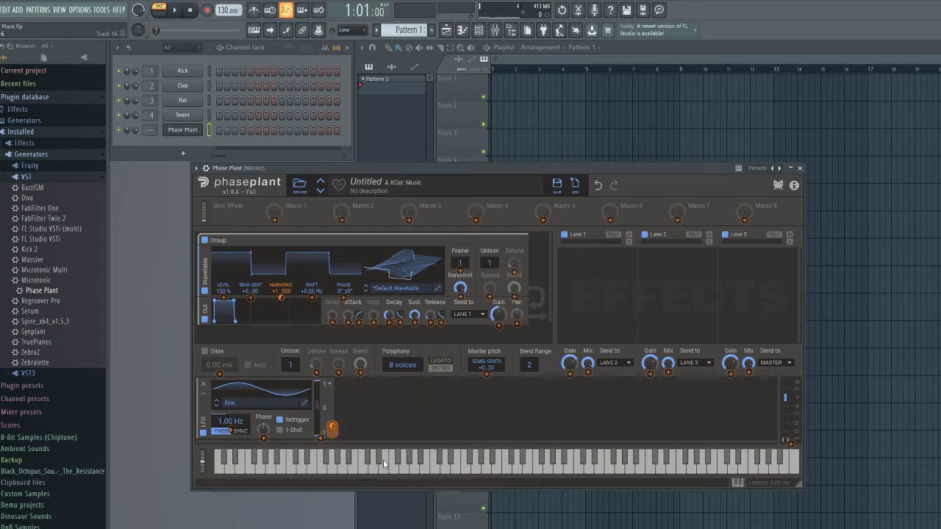
left_click(607, 468)
left_click(630, 468)
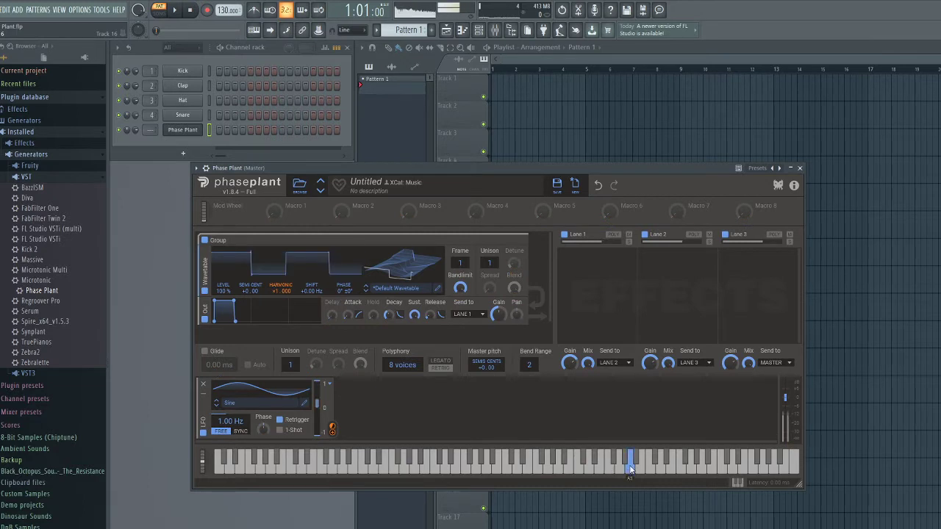
left_click_drag(584, 468, 431, 471)
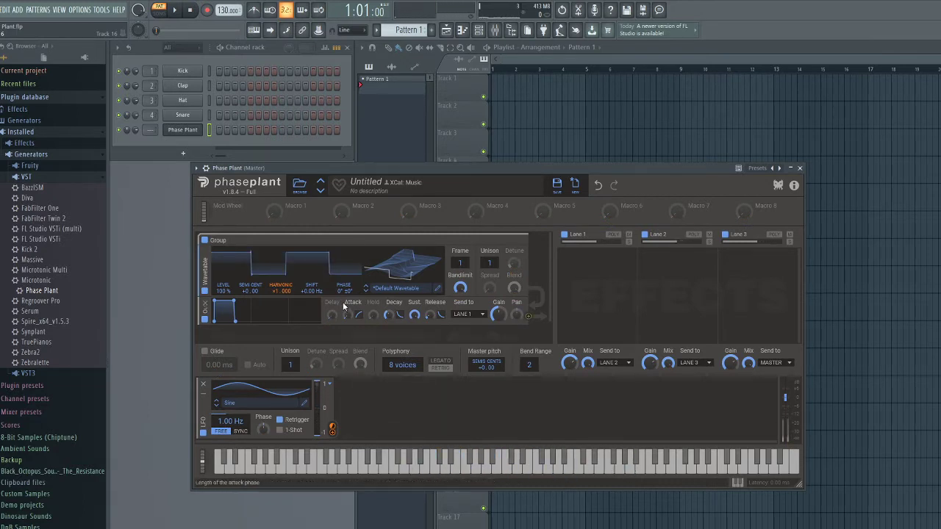
Remove the LFO modulation from the wavetable's Harmonic parameter and play several notes to hear the sound.
mouse_move(281, 292)
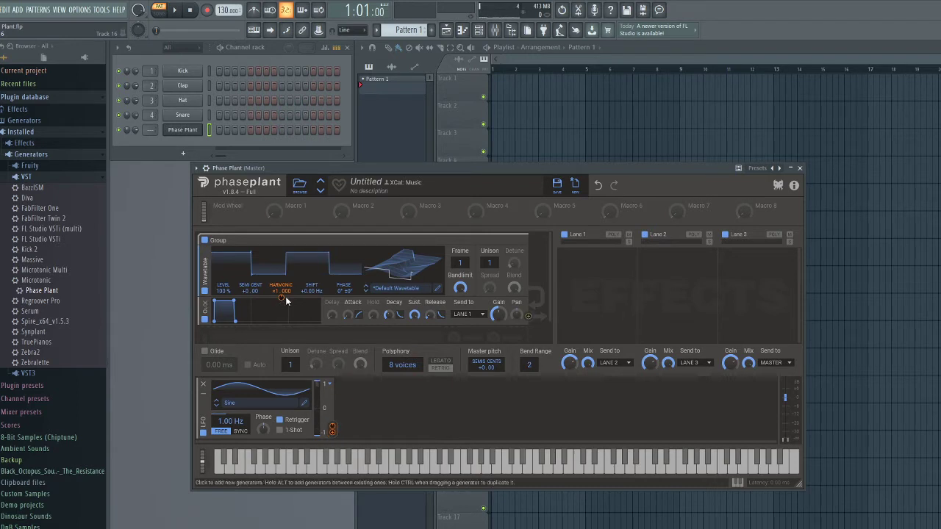
left_click(414, 459)
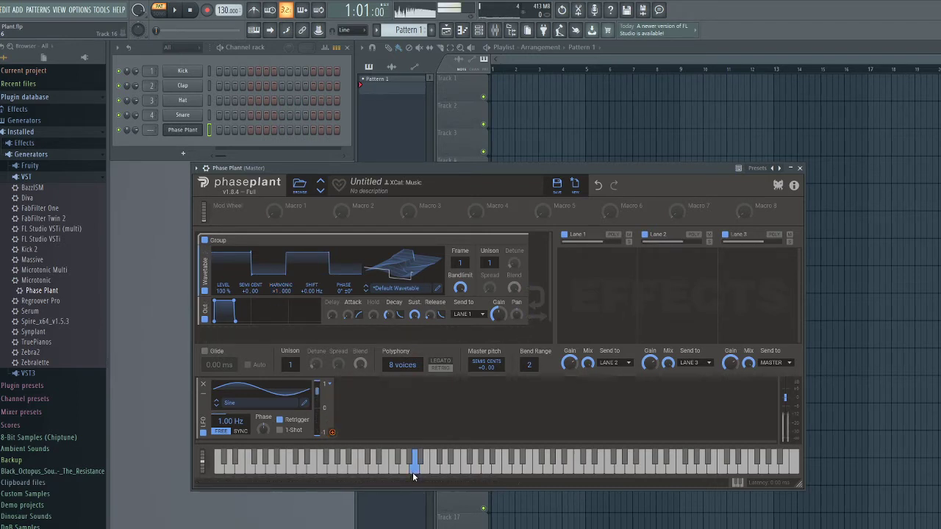
left_click(563, 467)
left_click(724, 461)
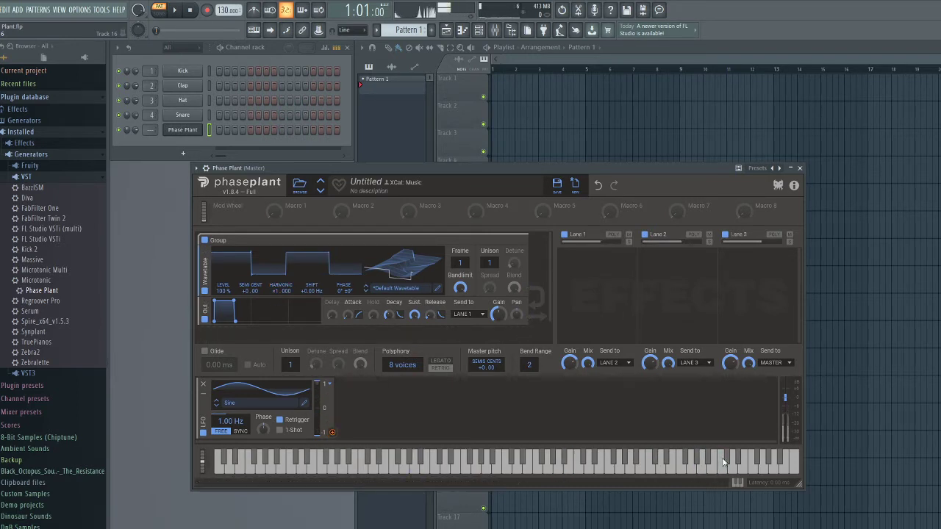
left_click(691, 459)
left_click(690, 458)
left_click(651, 459)
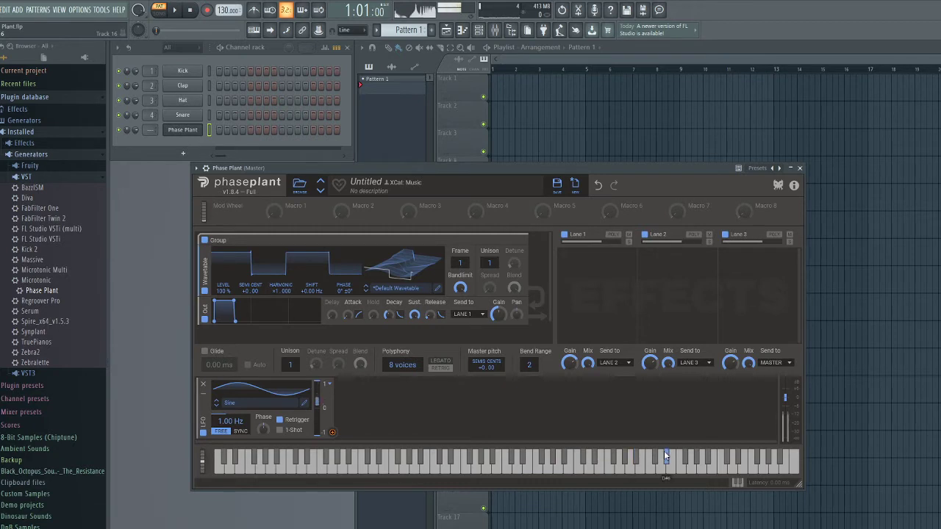
Insert a Disperser effect in Lane 1 and audition a few notes through it.
left_click(591, 267)
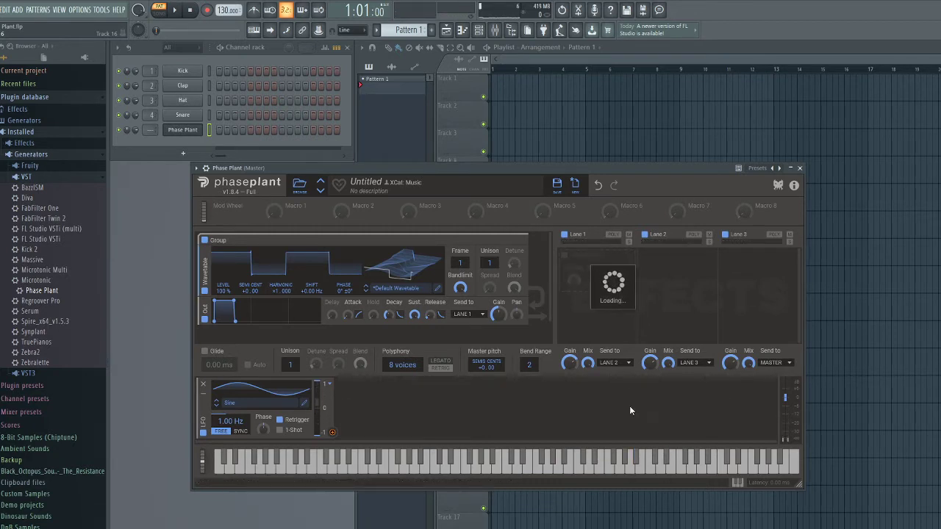
left_click(622, 335)
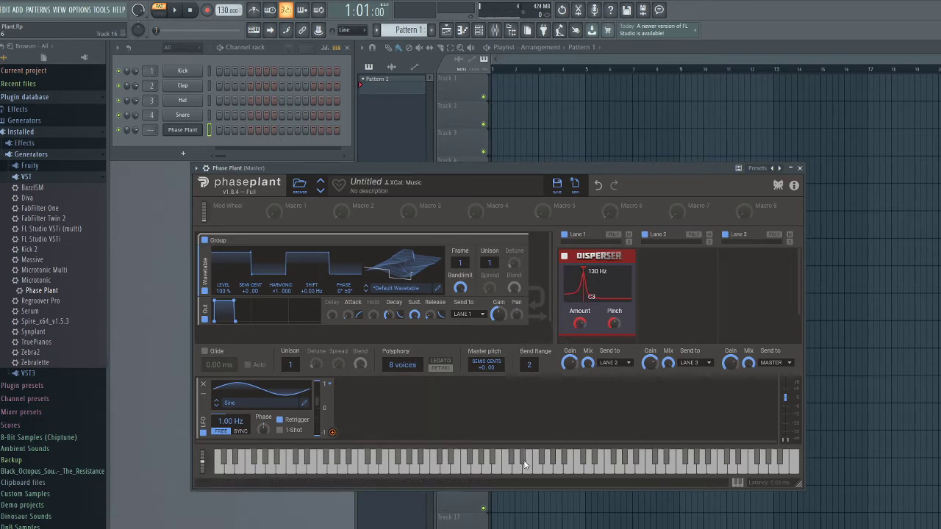
left_click(568, 473)
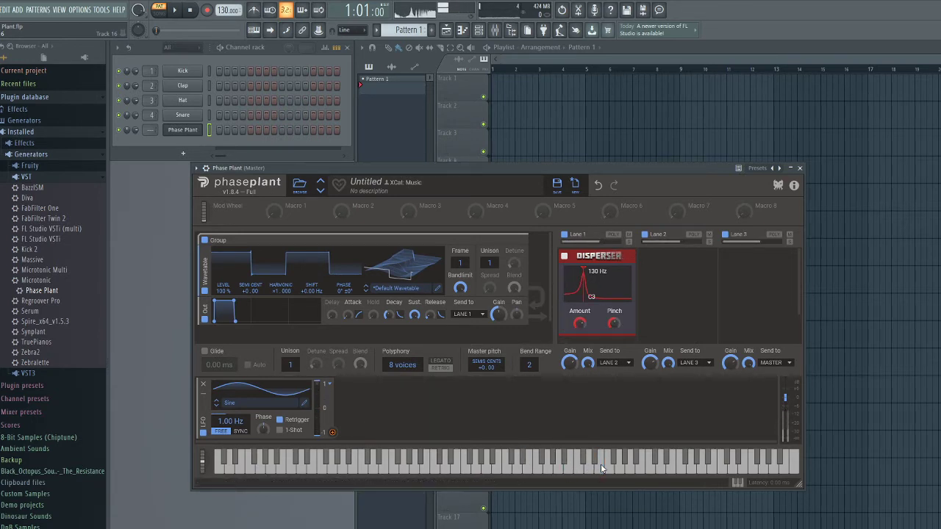
left_click(644, 467)
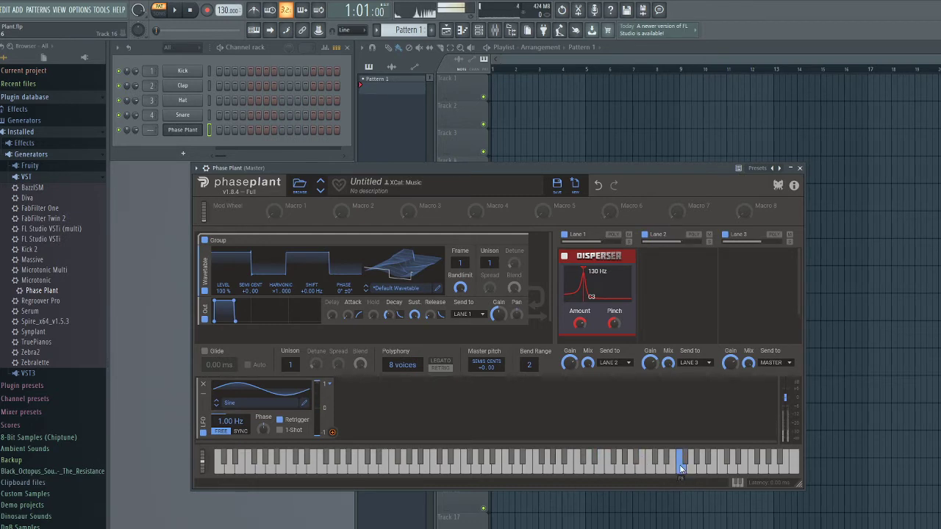
Insert a Distortion effect in Lane 2, set its type to Hard Clip and audition notes through it.
left_click(658, 274)
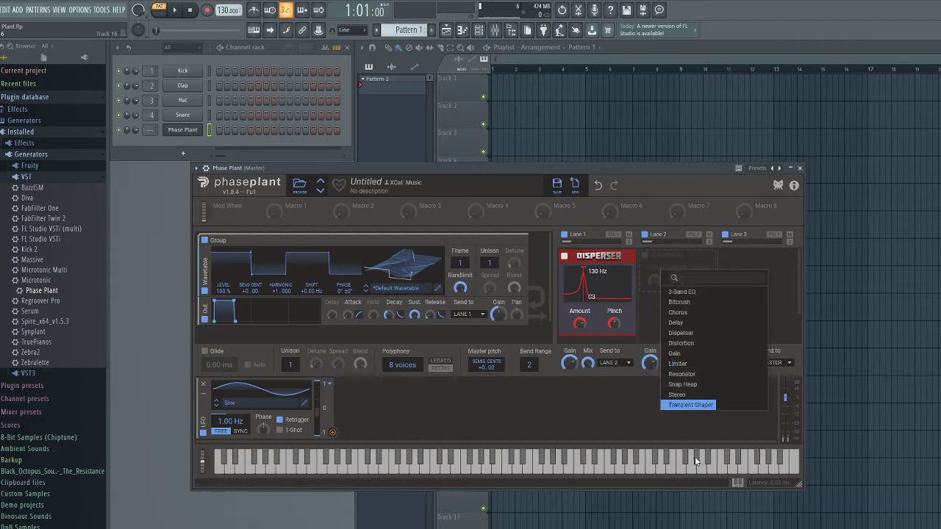
left_click(699, 352)
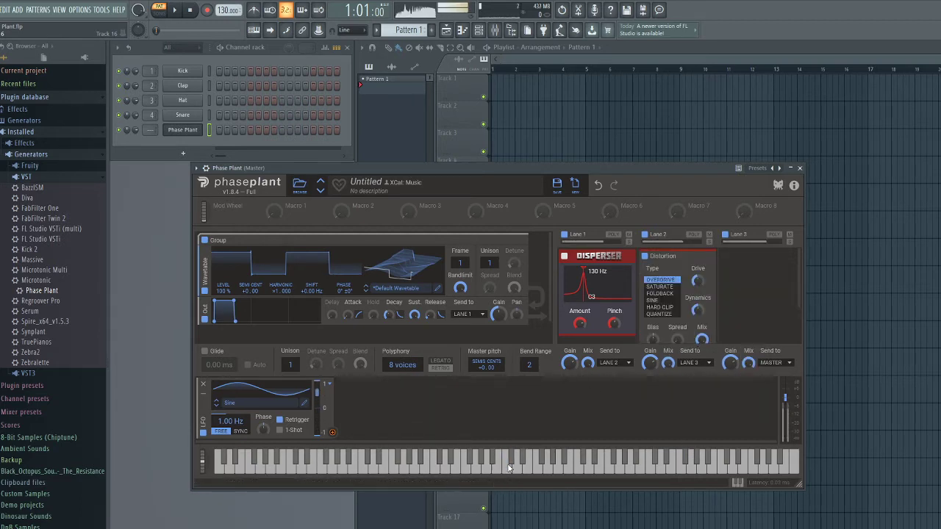
left_click(659, 307)
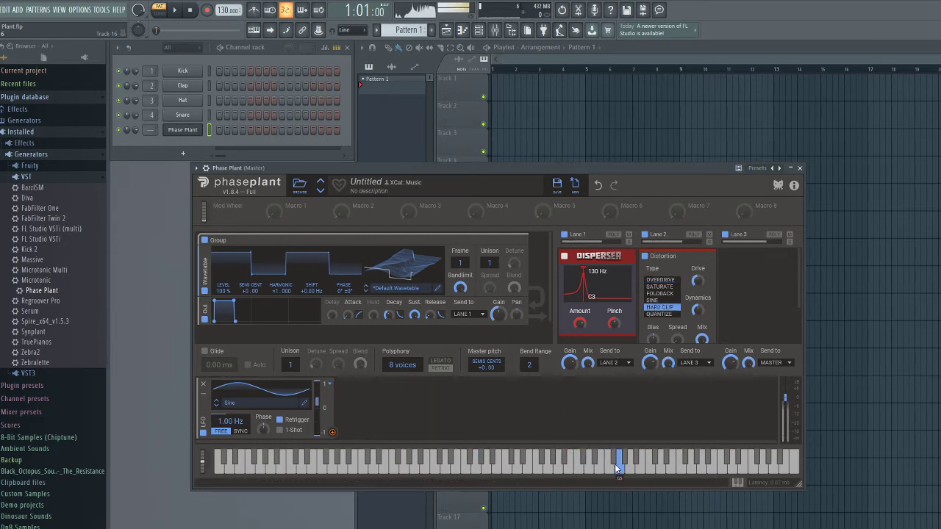
left_click(566, 465)
left_click(512, 457)
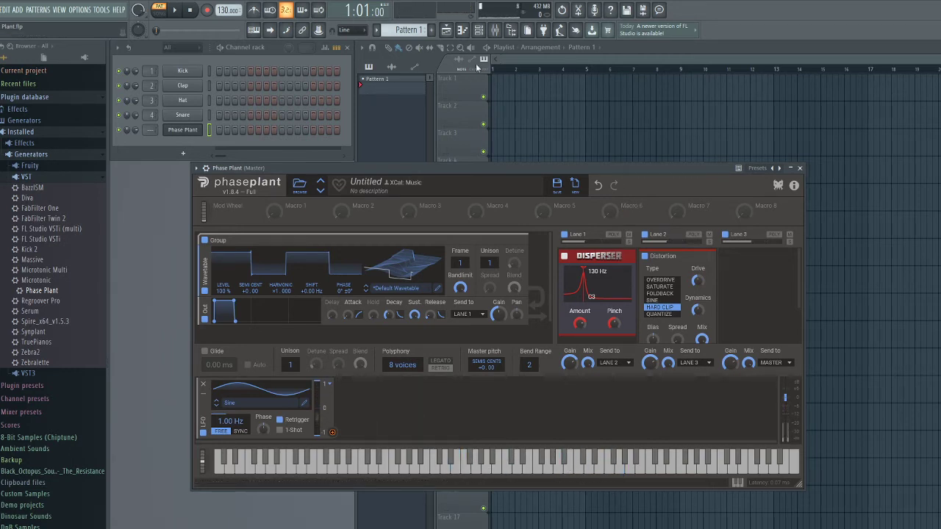
Open the piano roll for Phase Plant and draw a one-bar C6 note at the start of bar 1.
left_click(462, 30)
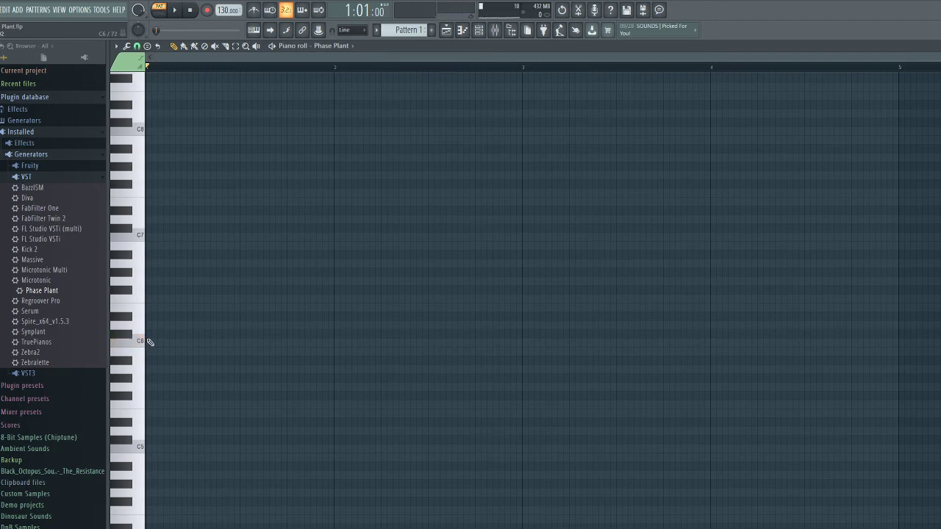
left_click_drag(153, 341, 326, 319)
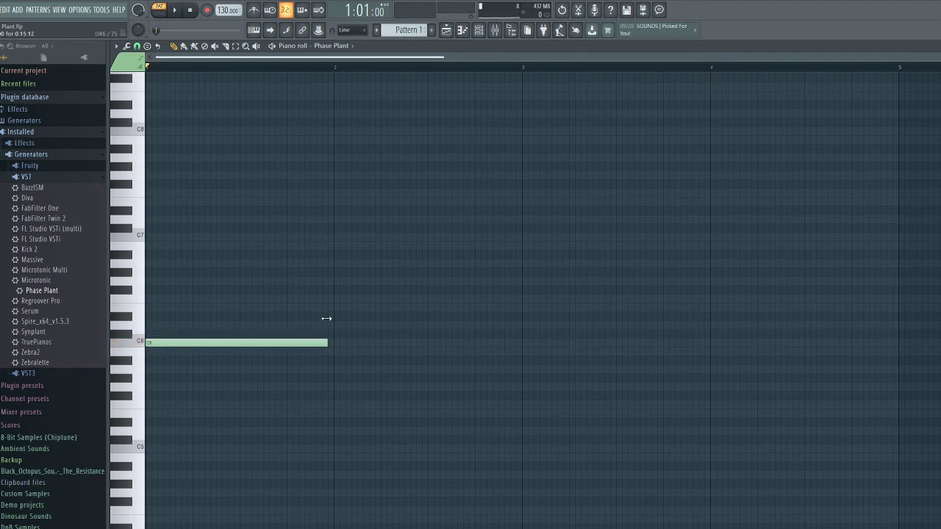
Try out a one-bar G6 note above the C6 note in playback, and delete it.
left_click(143, 288)
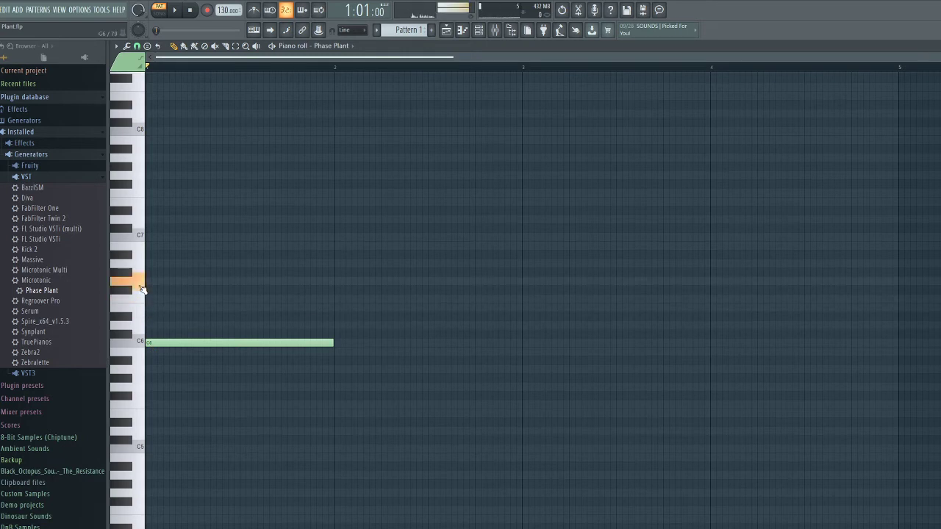
left_click(165, 284)
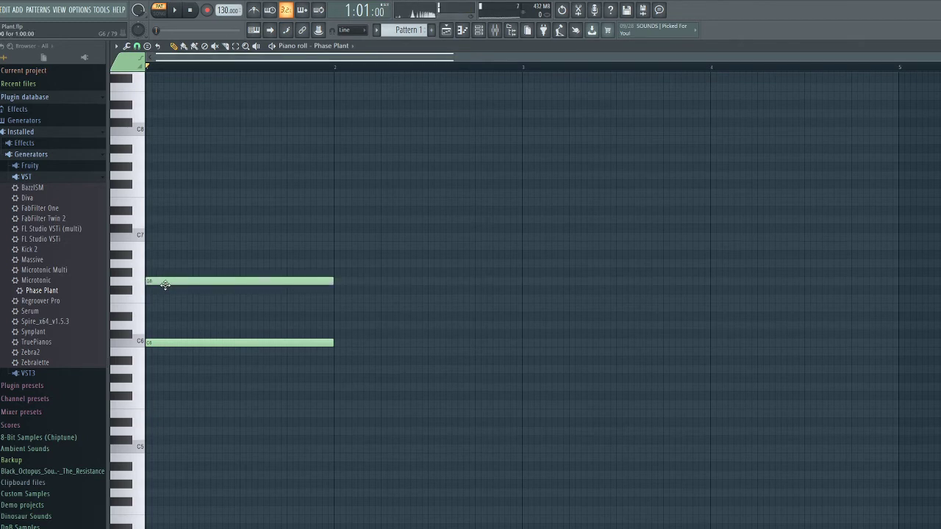
left_click(177, 11)
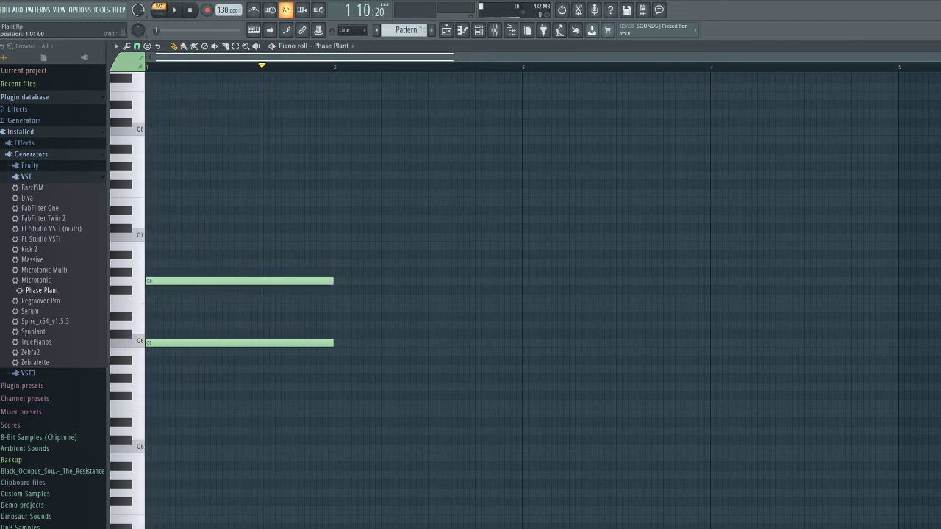
key("space")
right_click(200, 281)
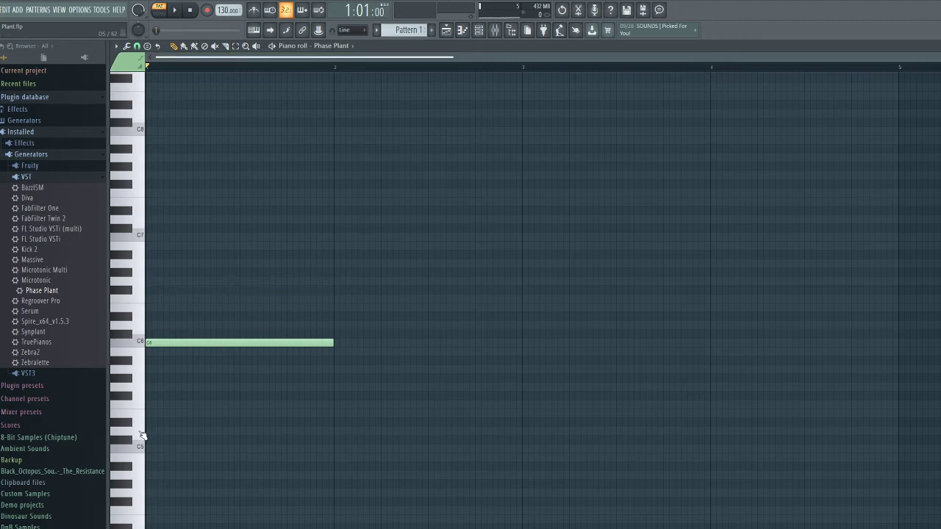
Add one-bar notes at D5 and E4 beneath the C6 note and play back the pattern.
left_click(142, 435)
left_click(155, 432)
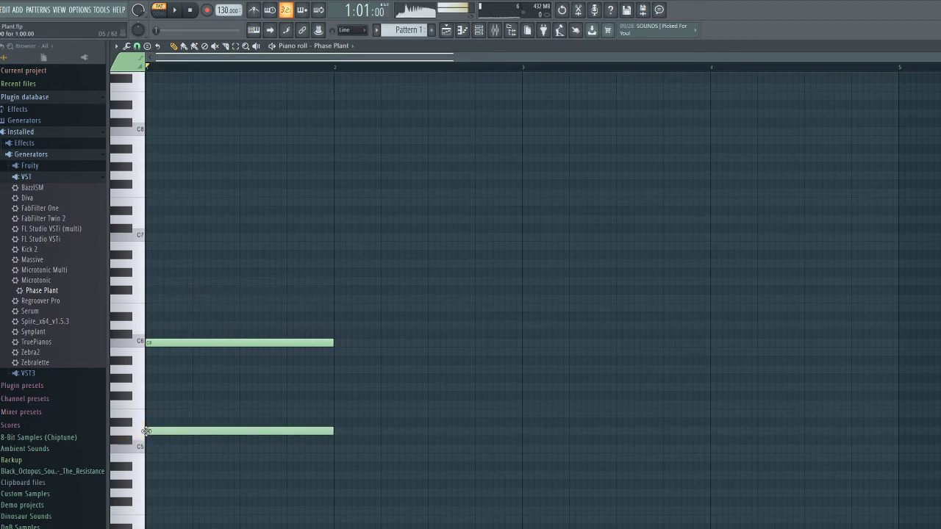
scroll(191, 445, "down", 2)
left_click(142, 498)
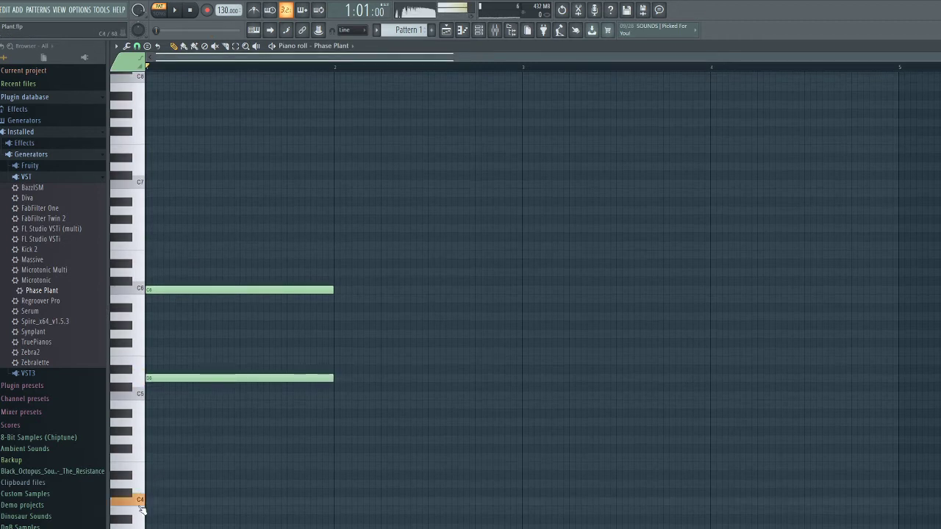
left_click(146, 477)
left_click(147, 467)
left_click(174, 9)
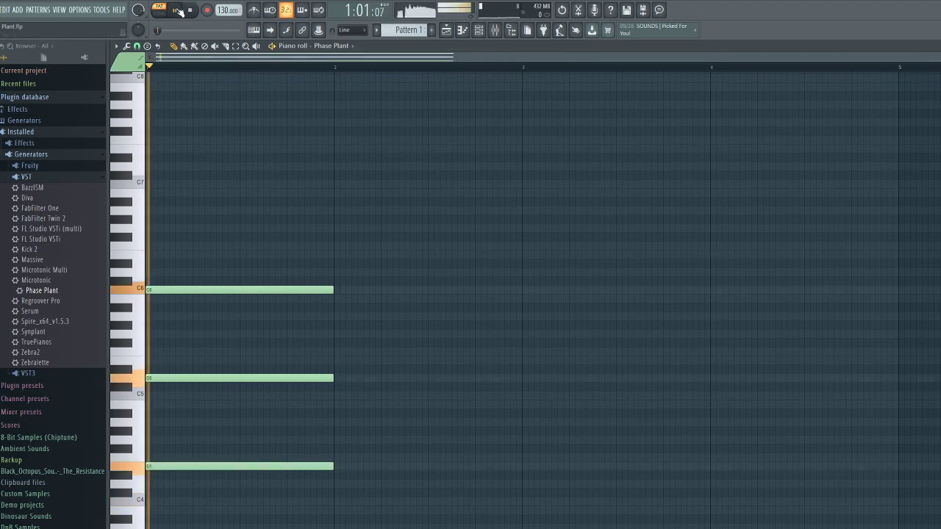
Replace the E4 note with a one-bar G4 note, and transpose the whole chord up four semitones.
left_click(152, 439)
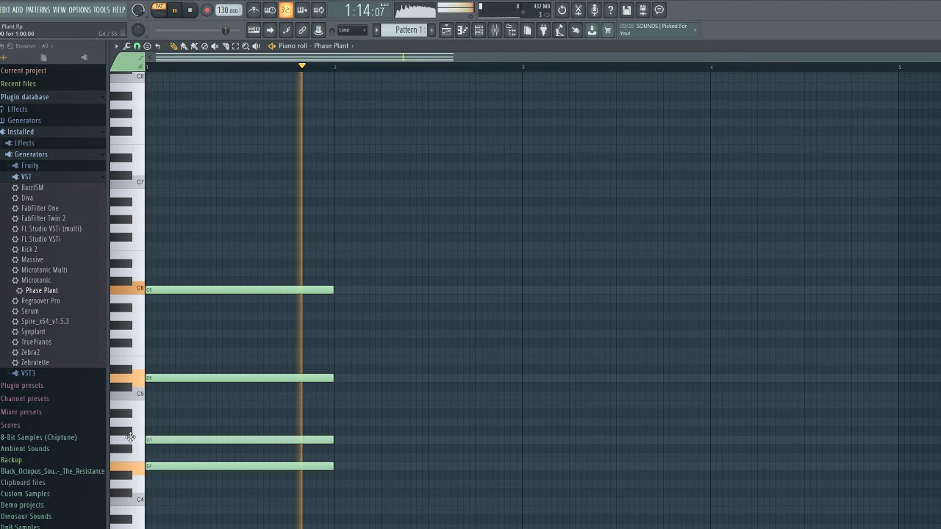
right_click(179, 466)
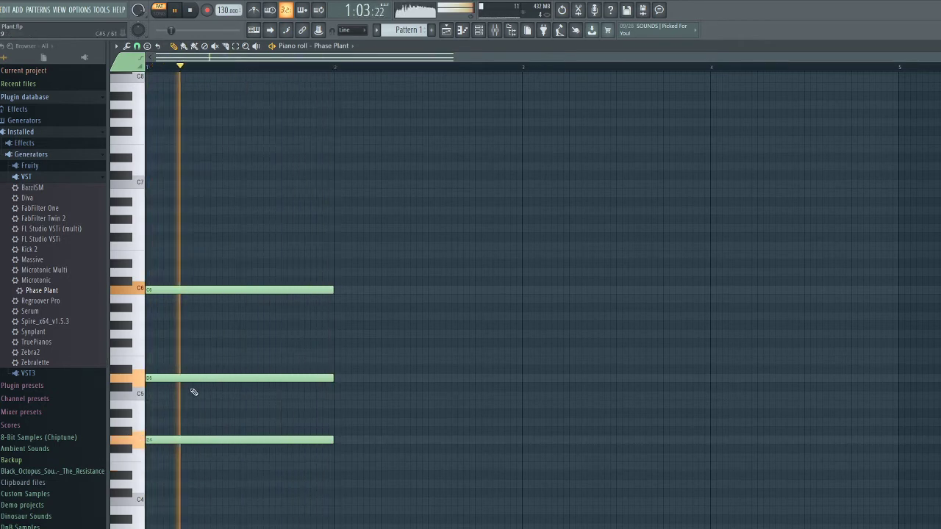
key("ctrl+a")
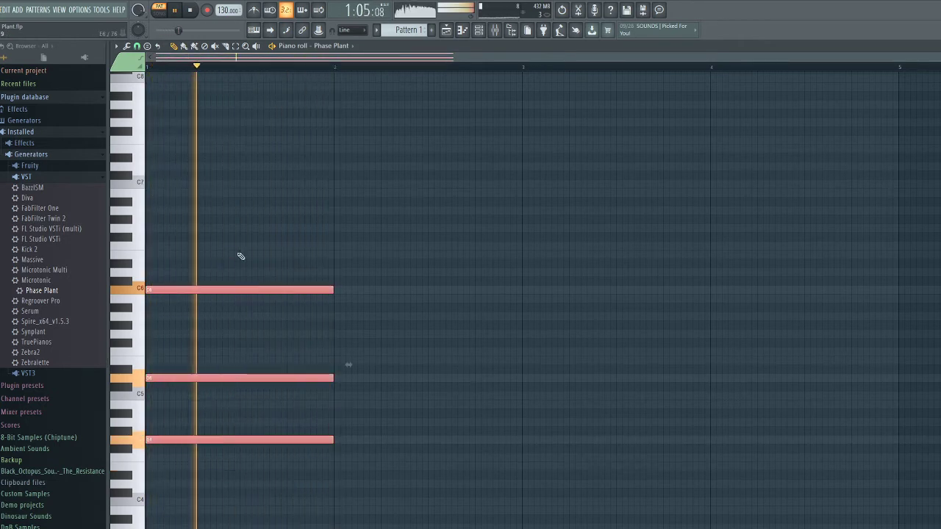
left_click_drag(242, 287, 243, 245)
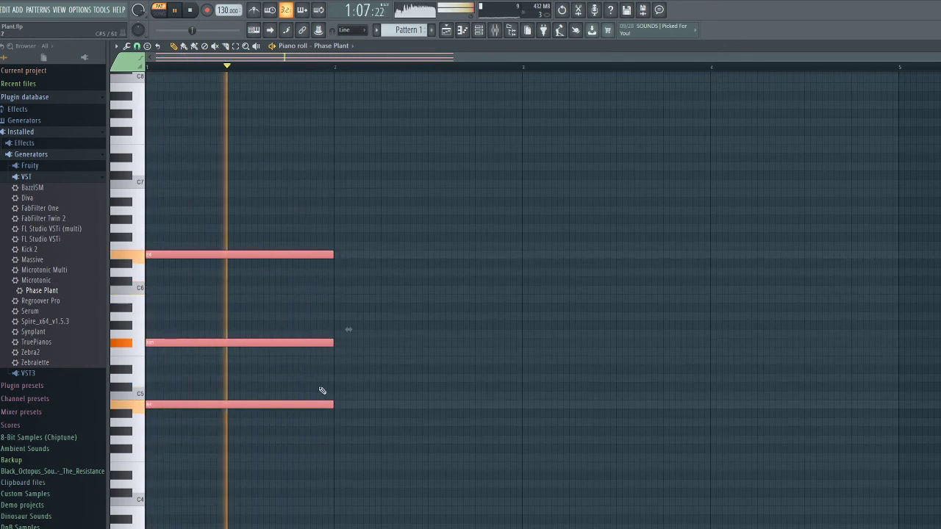
Select the three chord notes in bar 1 and duplicate them into bar 2.
left_click(408, 413)
right_click(418, 414)
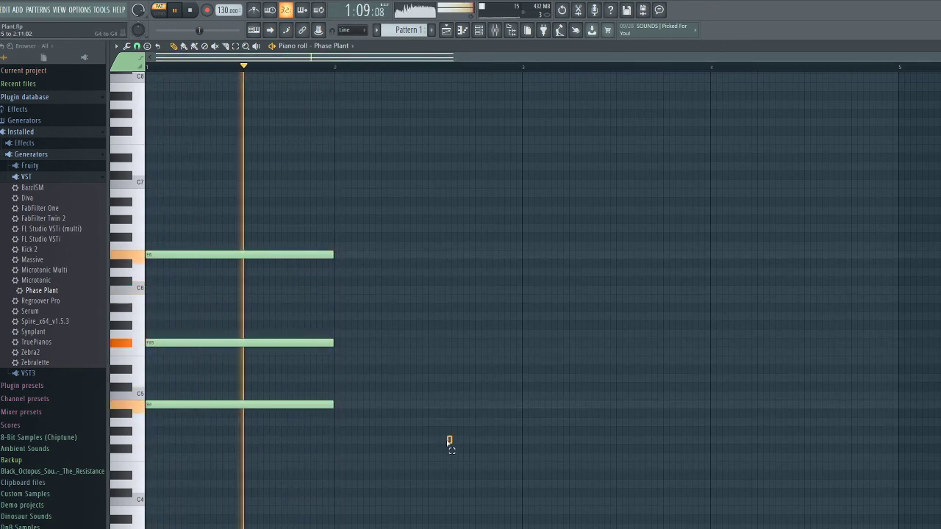
left_click_drag(450, 441, 275, 204)
key("ctrl+b")
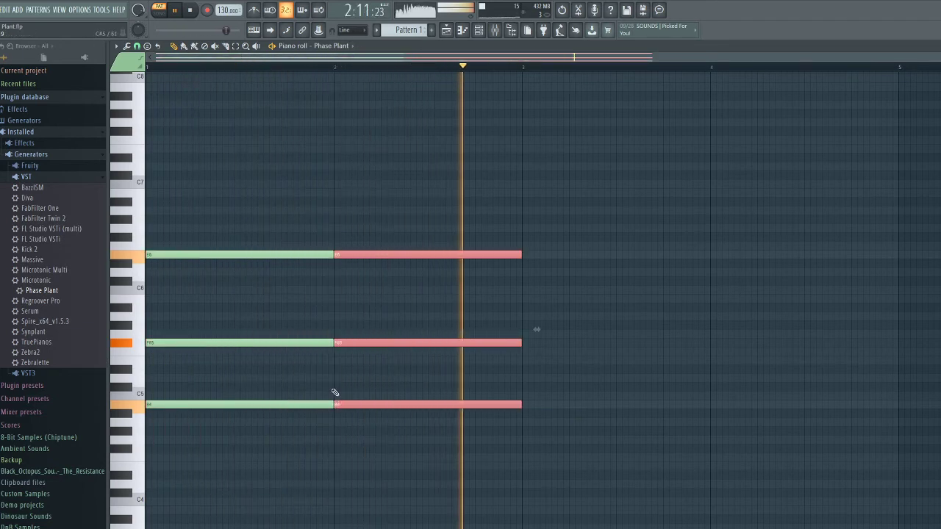
In the bar 2 chord, replace the F#5 note with a one-bar A#5 note and the B4 note with a one-bar D#5 note.
left_click(337, 308)
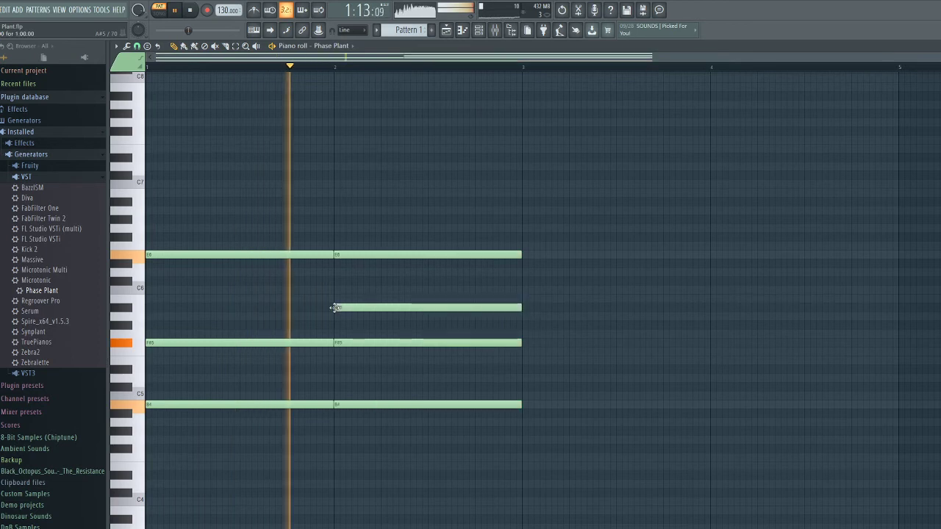
right_click(357, 343)
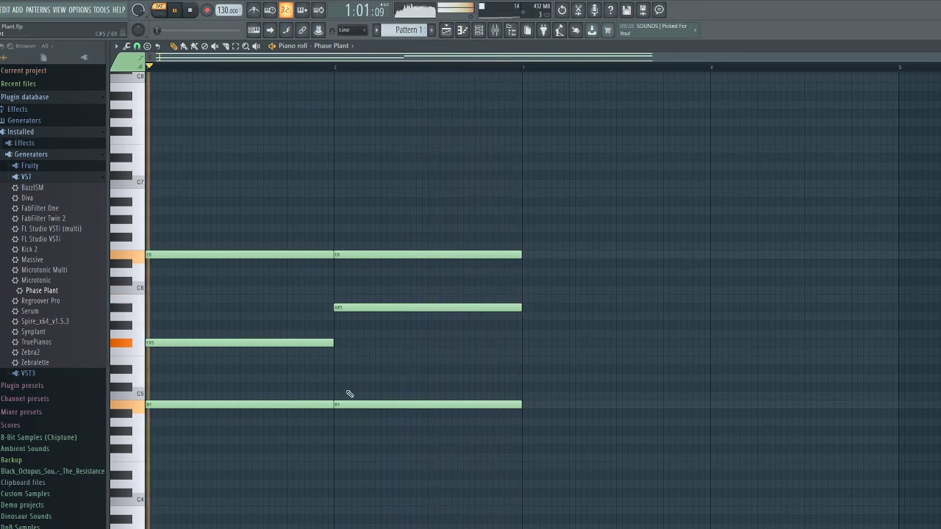
left_click(338, 369)
right_click(358, 405)
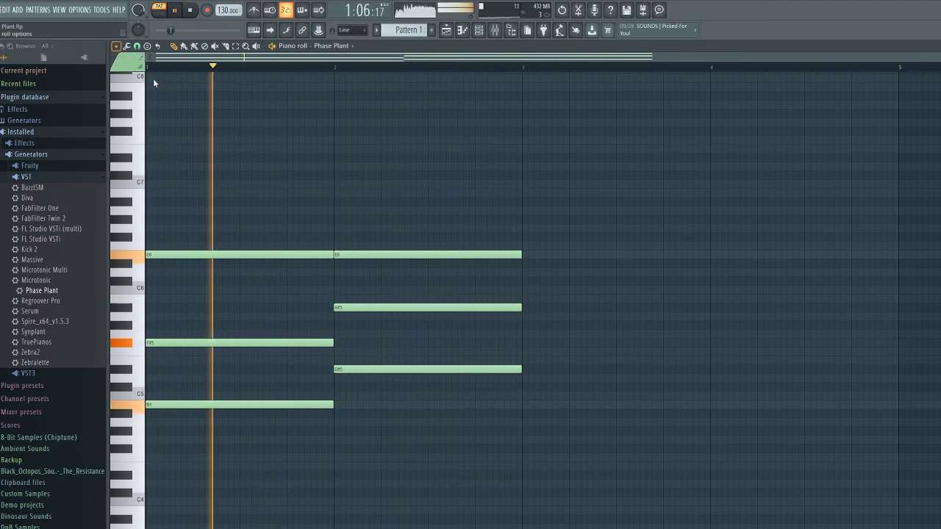
Arpeggiate both one-bar chords into short single notes spread over two octaves.
left_click(209, 175)
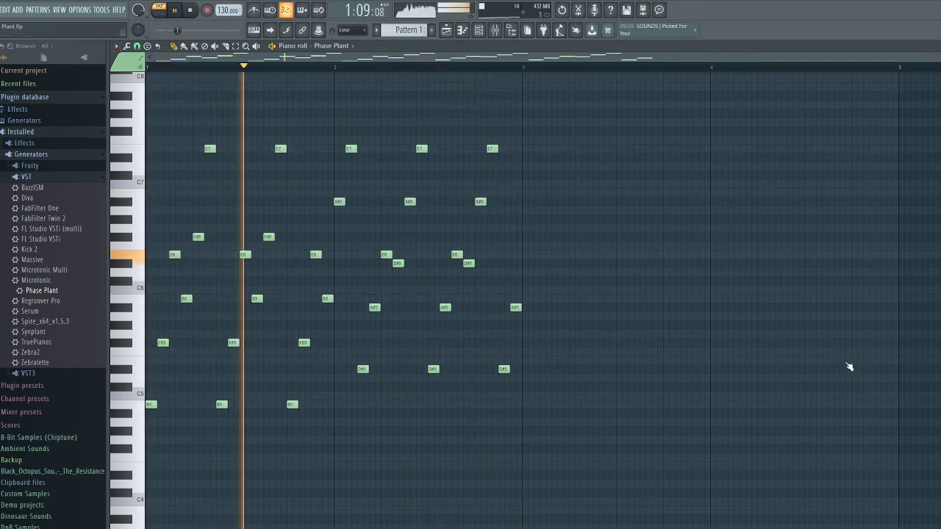
scroll(611, 396, "up", 1)
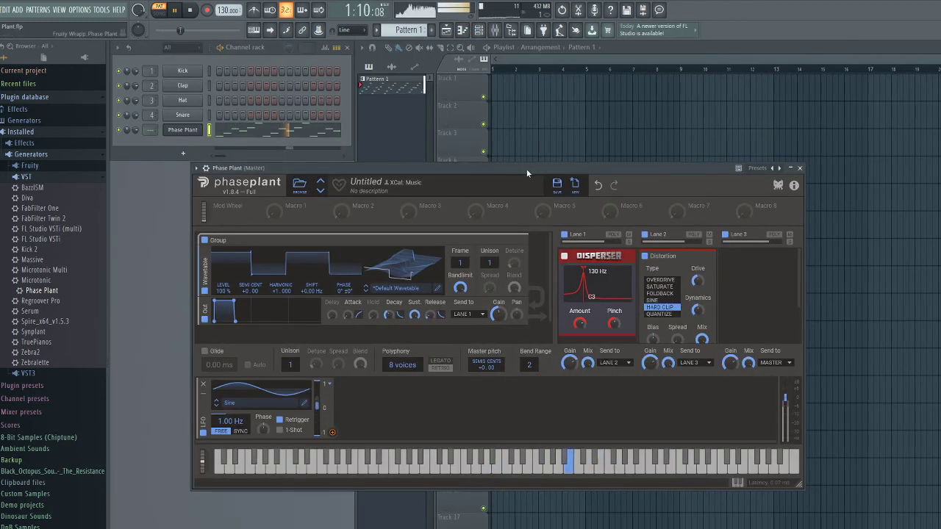
Close the Phase Plant window and place six consecutive Pattern 1 clips on Track 9 of the playlist, covering bars 1 to 12.
left_click_drag(526, 174, 592, 173)
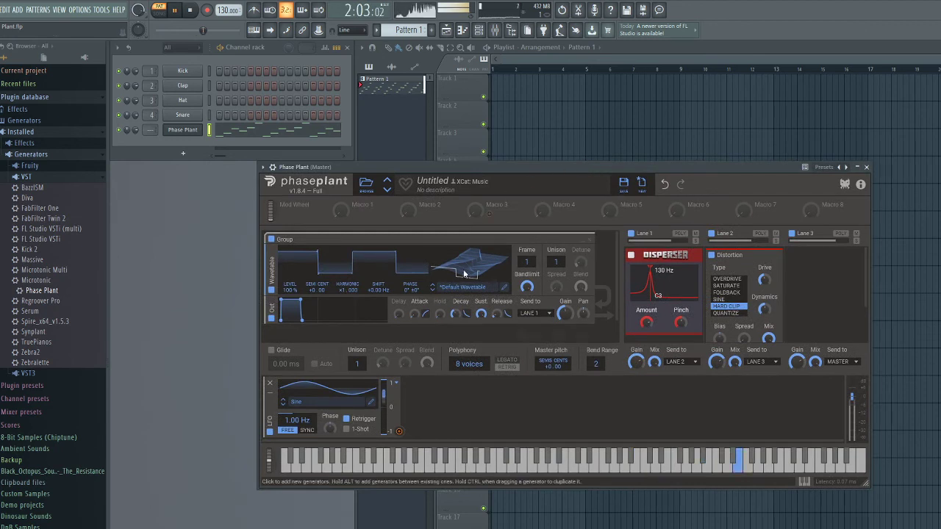
left_click(867, 167)
left_click(551, 309)
right_click(553, 309)
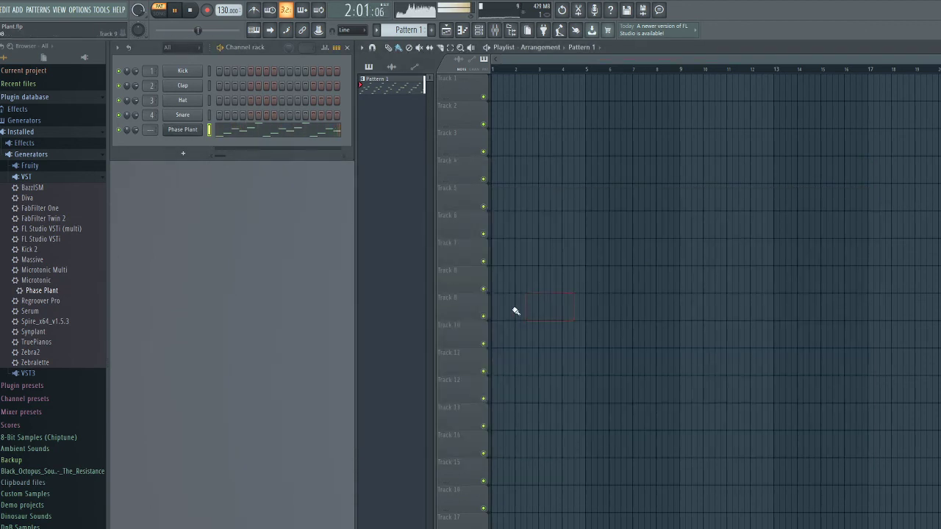
left_click_drag(491, 314, 737, 309)
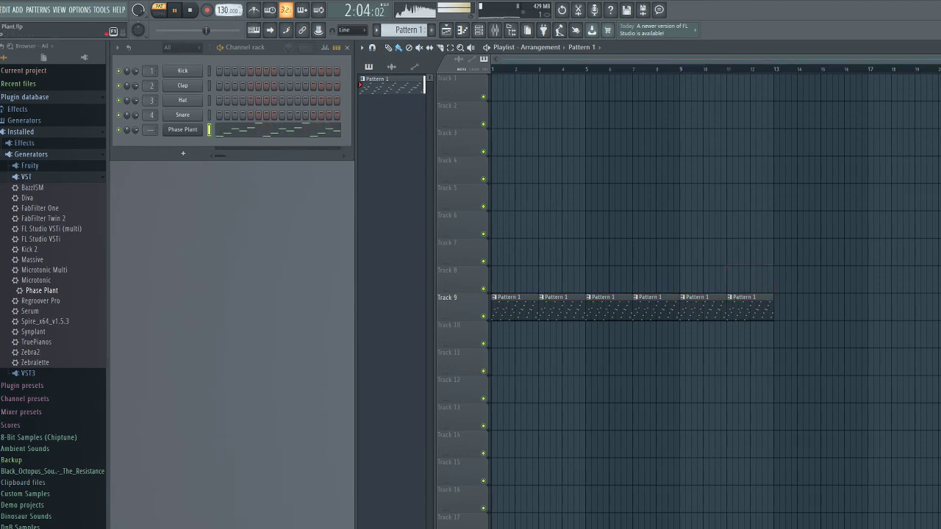
Switch to song mode, play the arrangement at 128 BPM and stop playback.
left_click(155, 11)
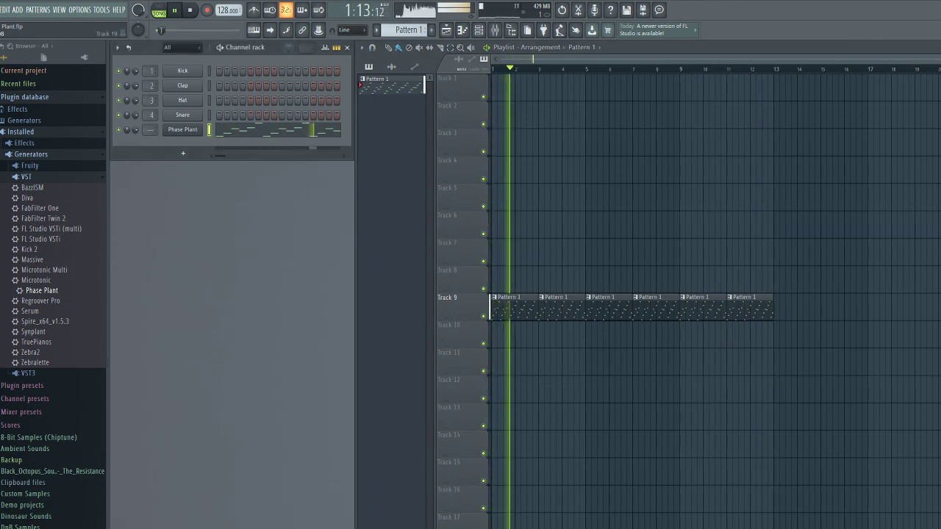
key("space")
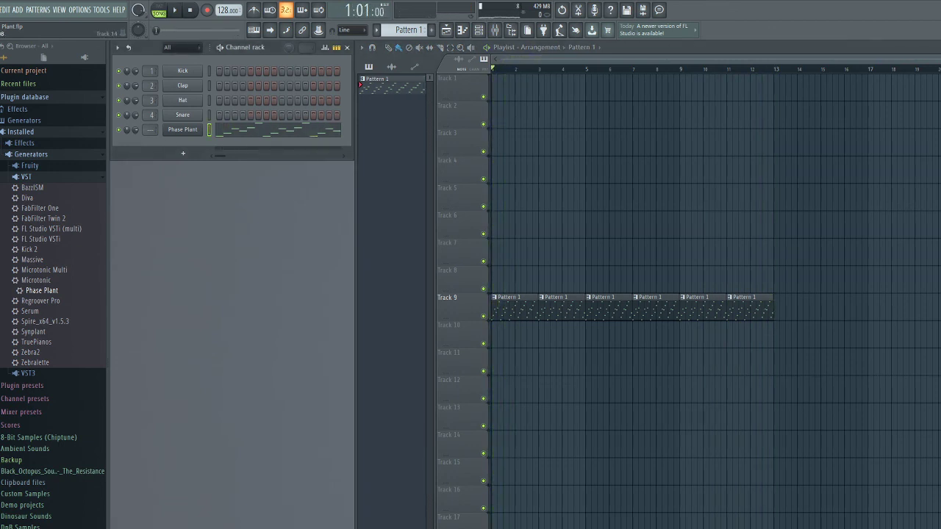